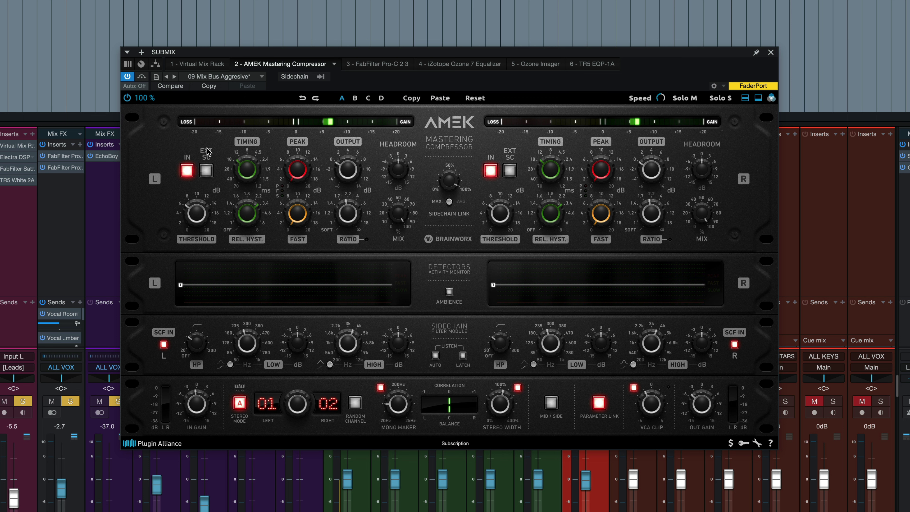
left_click(205, 173)
left_click(205, 172)
Toggle the Sidechain Link from MAX to AVG and back to MAX
left_click(450, 202)
left_click(449, 202)
Expand the compressor to full view and try the CVD Accessible colour scheme
left_click(744, 98)
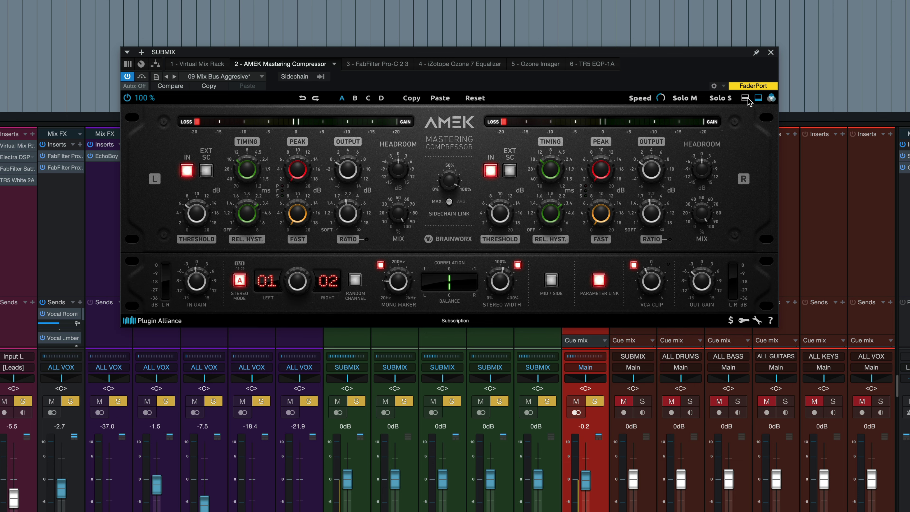
left_click(758, 98)
left_click(772, 98)
left_click(804, 122)
Return to the Standard colour scheme and bypass the compressor to compare the sound
left_click(771, 97)
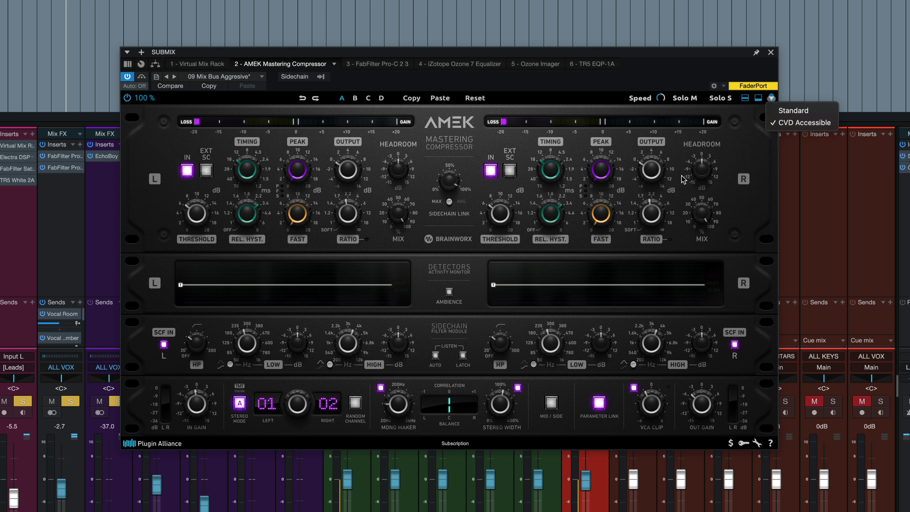
left_click(785, 111)
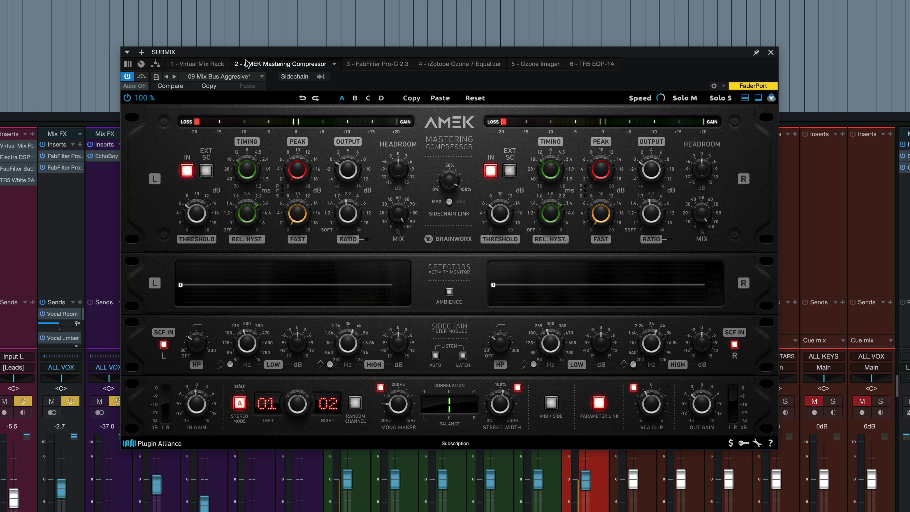
left_click(142, 77)
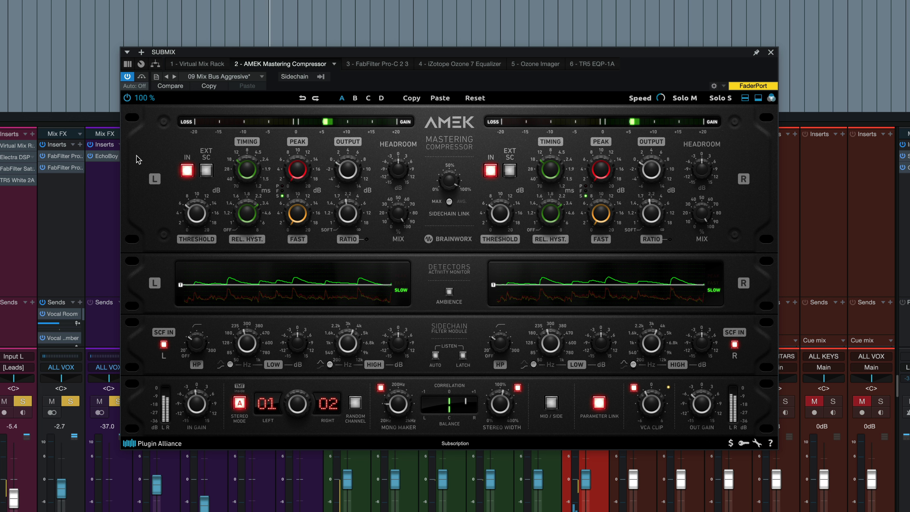
key("space")
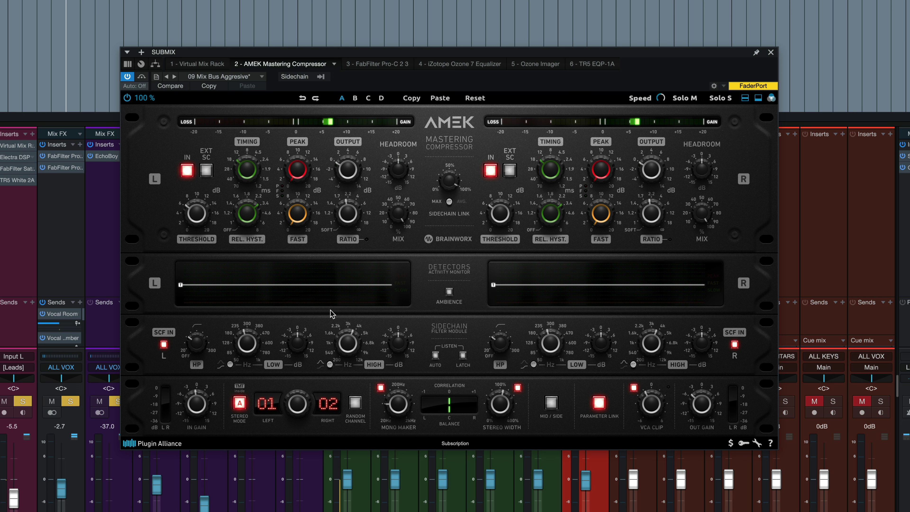
key("space")
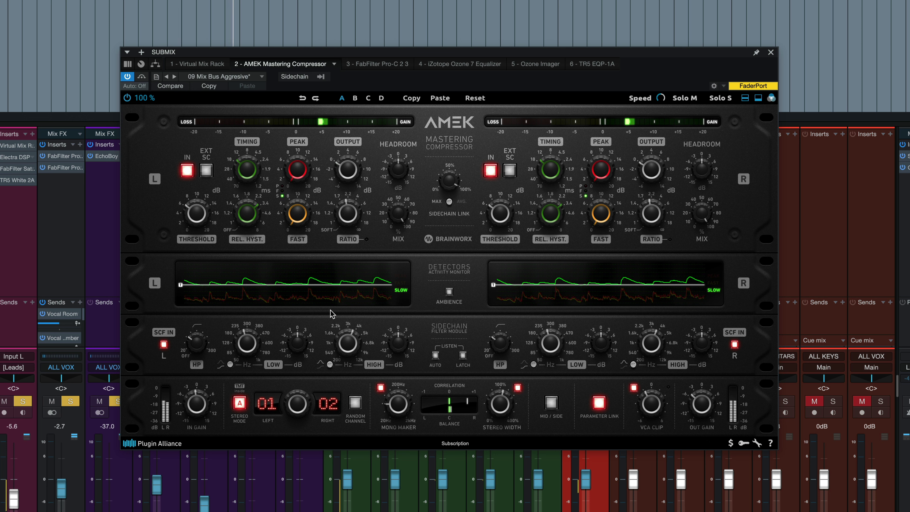
Lower the FAST timing knob slightly, then audition the submix and stop playback
key("space")
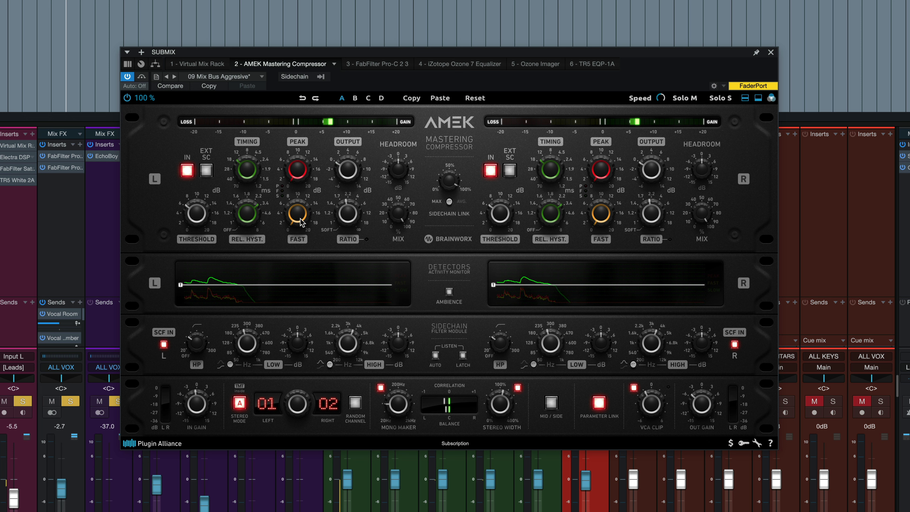
left_click_drag(299, 218, 293, 220)
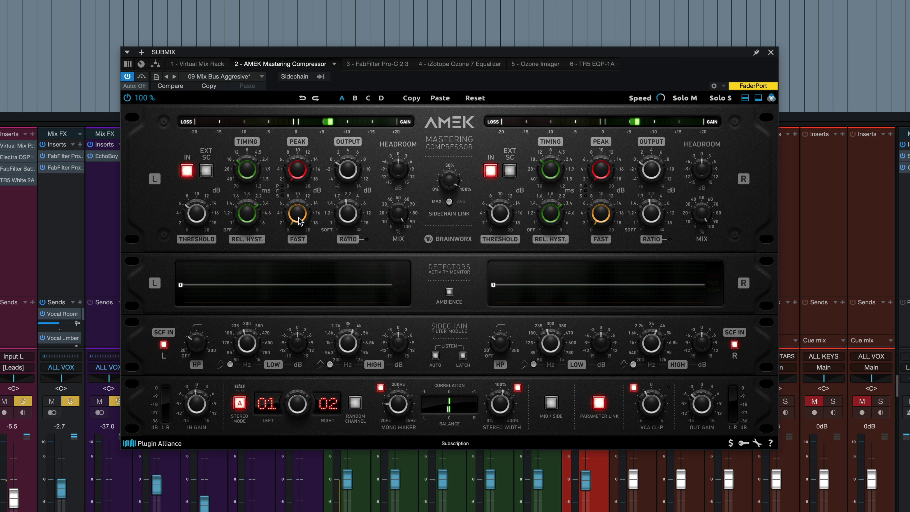
key("space")
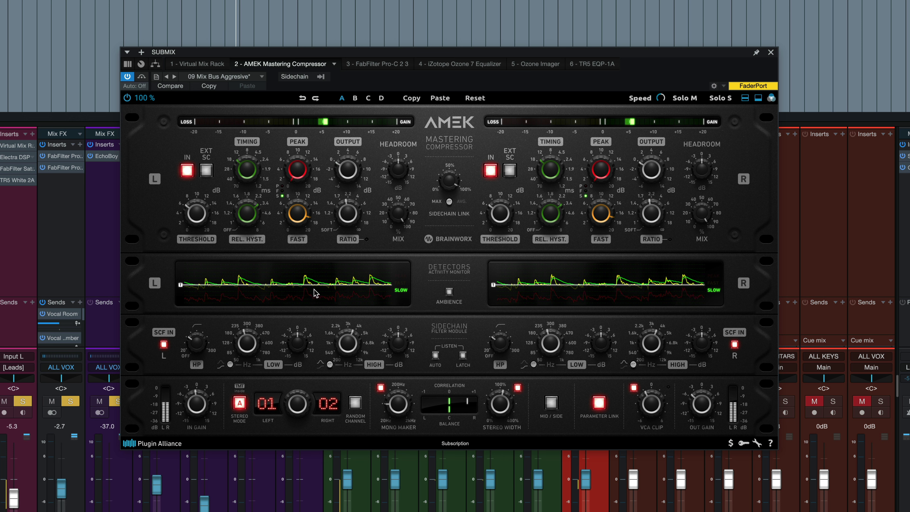
key("space")
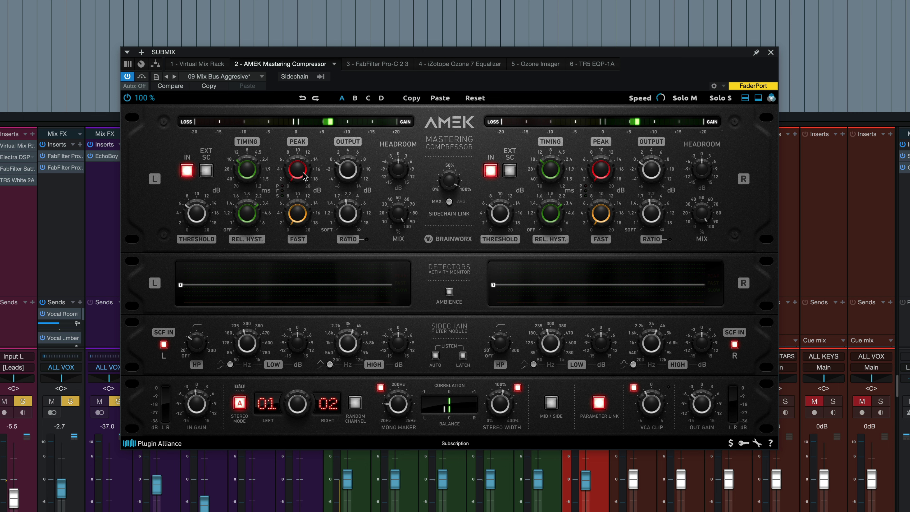
Switch the detector from PEAK back to SLOW while auditioning the submix, then stop
key("space")
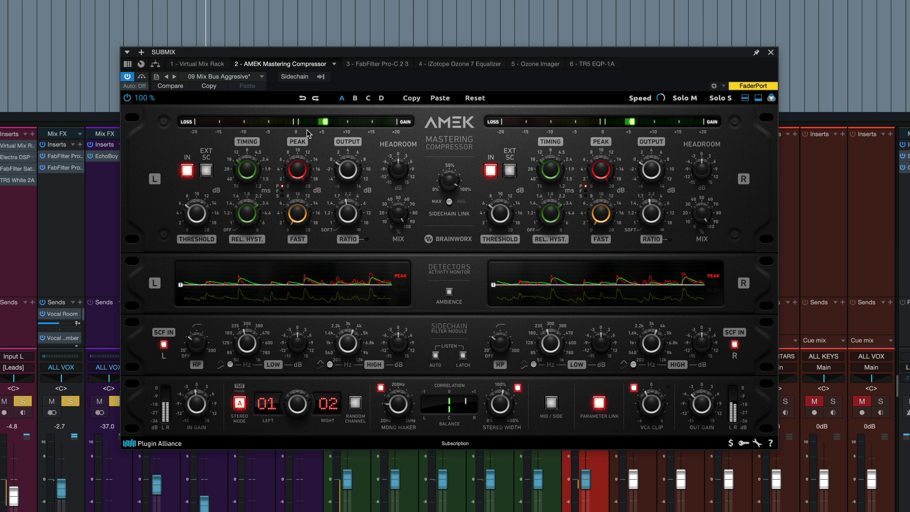
left_click(308, 187)
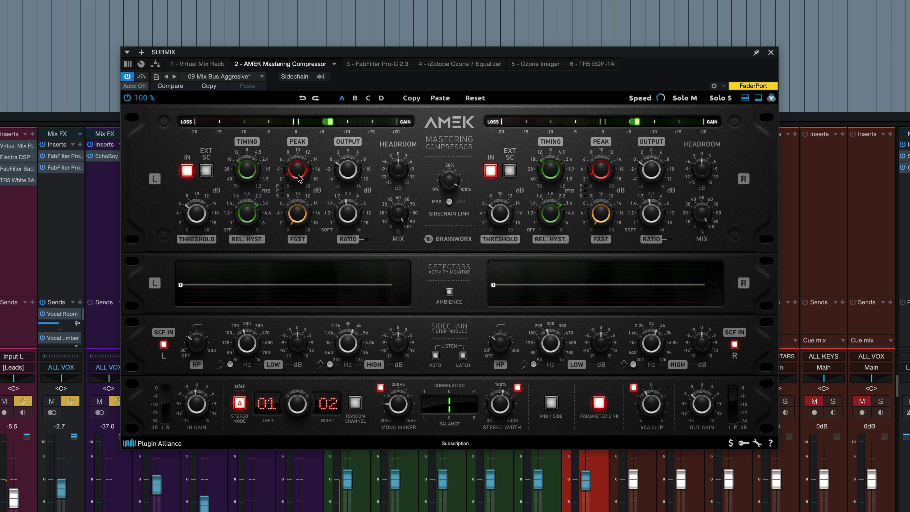
key("space")
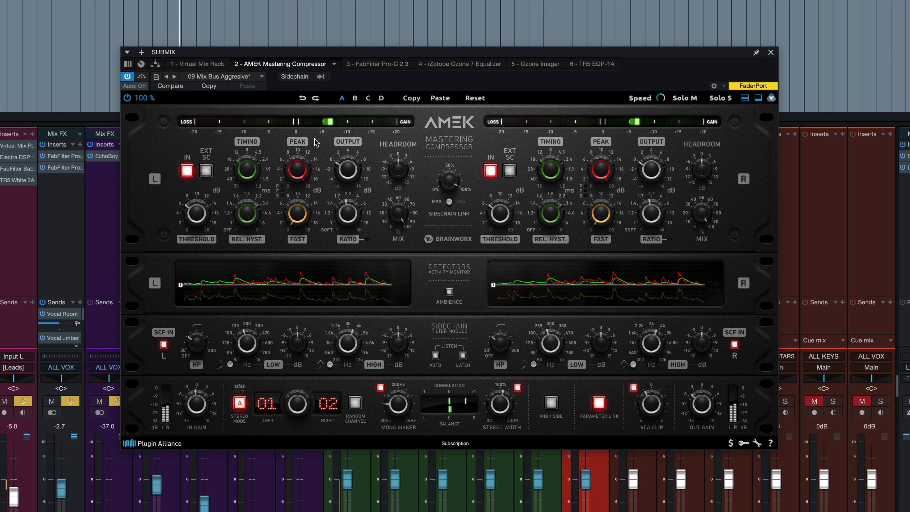
key("space")
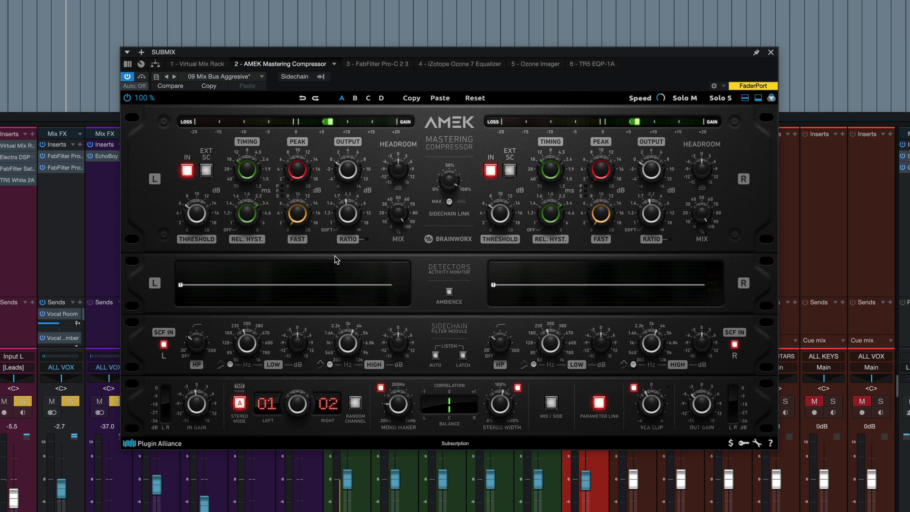
left_click(255, 80)
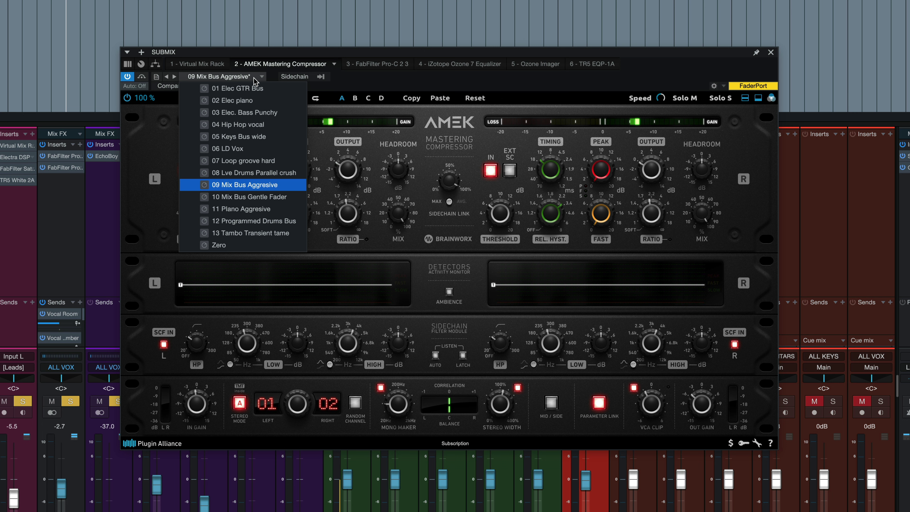
left_click(278, 201)
key("Down")
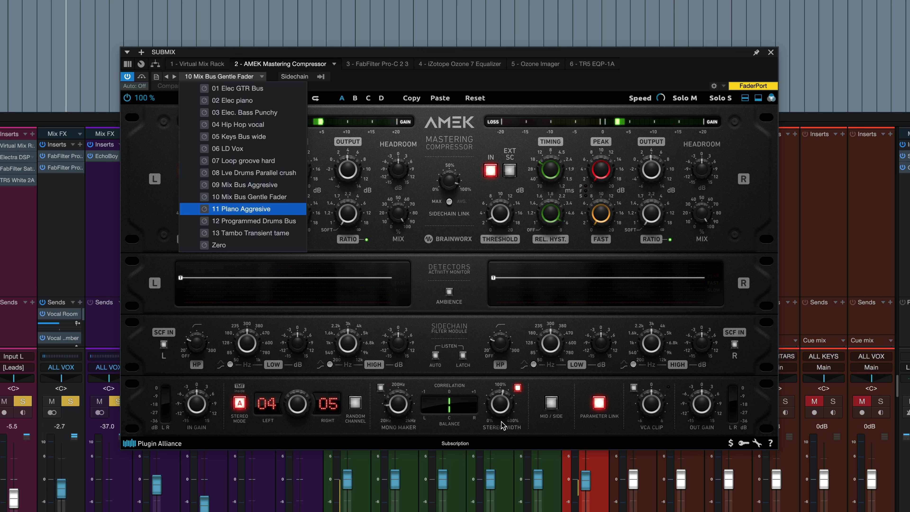
key("Escape")
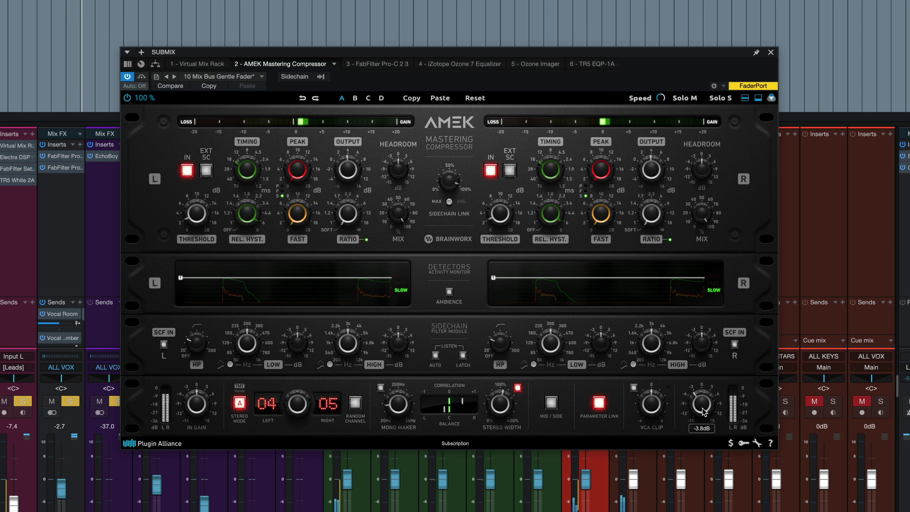
left_click(142, 77)
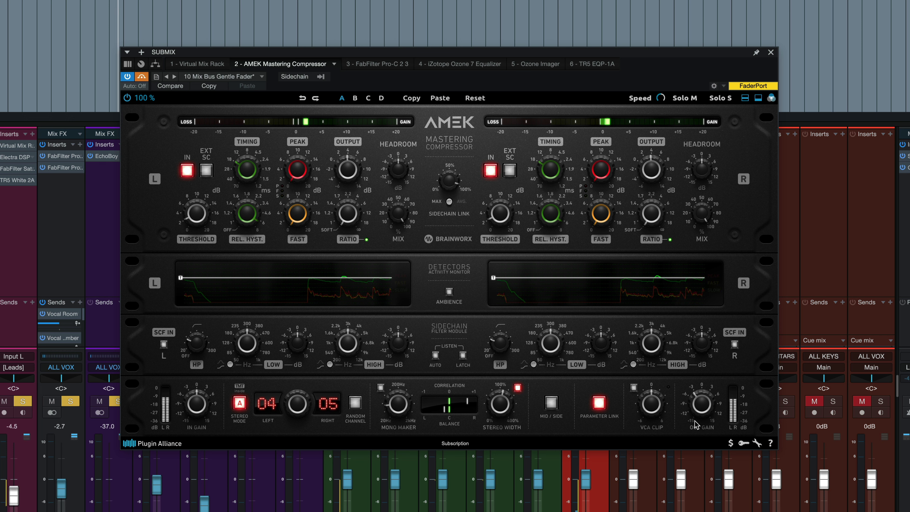
left_click(142, 76)
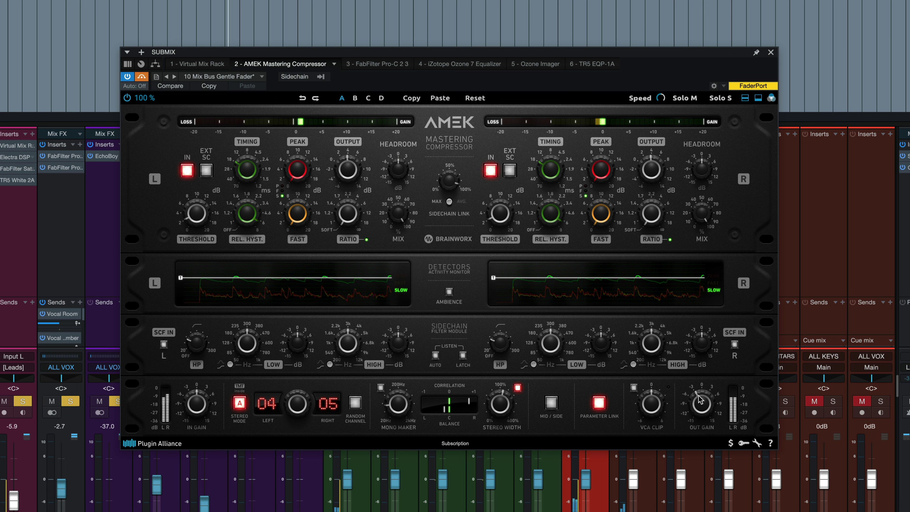
left_click(142, 76)
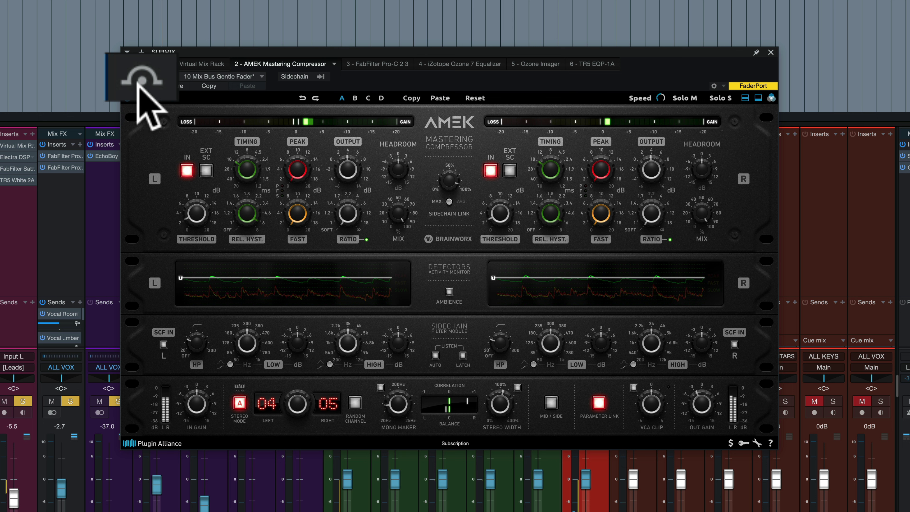
left_click(141, 83)
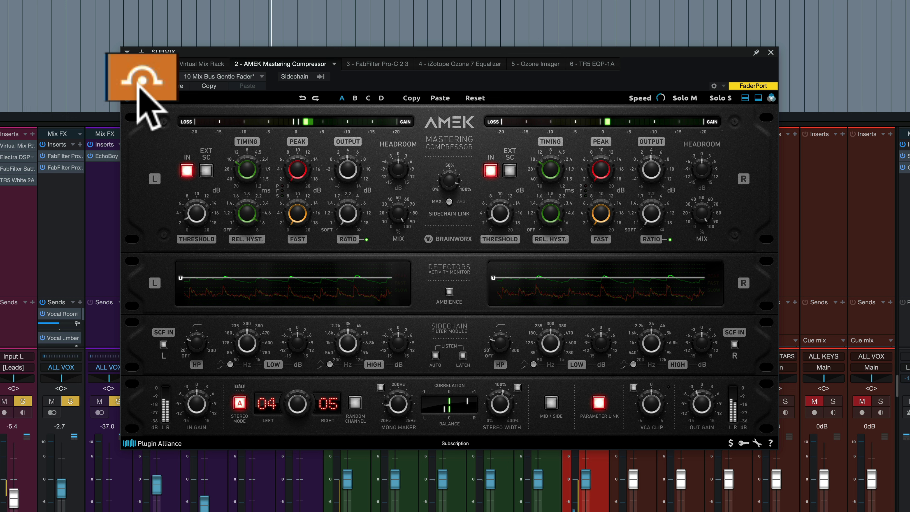
left_click(141, 83)
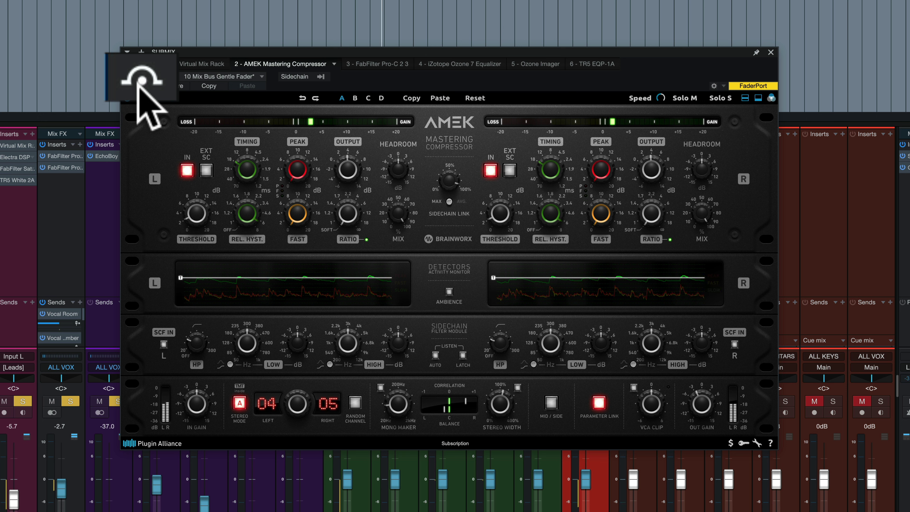
left_click(142, 82)
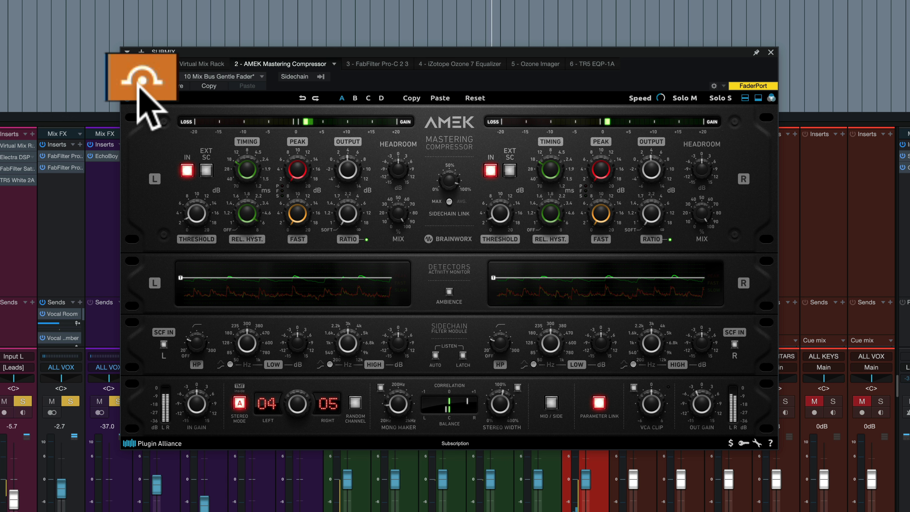
left_click(140, 83)
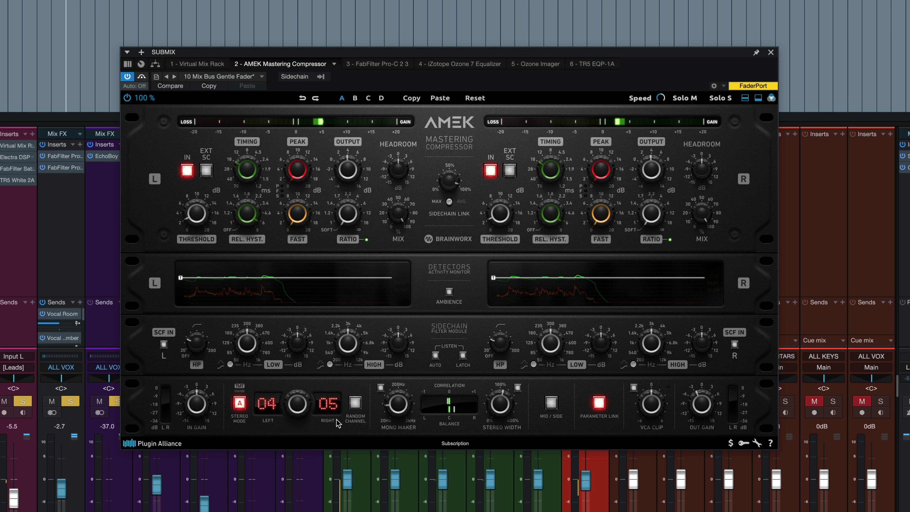
Change Stereo Mode from A to D so both channels read 04, then stop playback
left_click(240, 403)
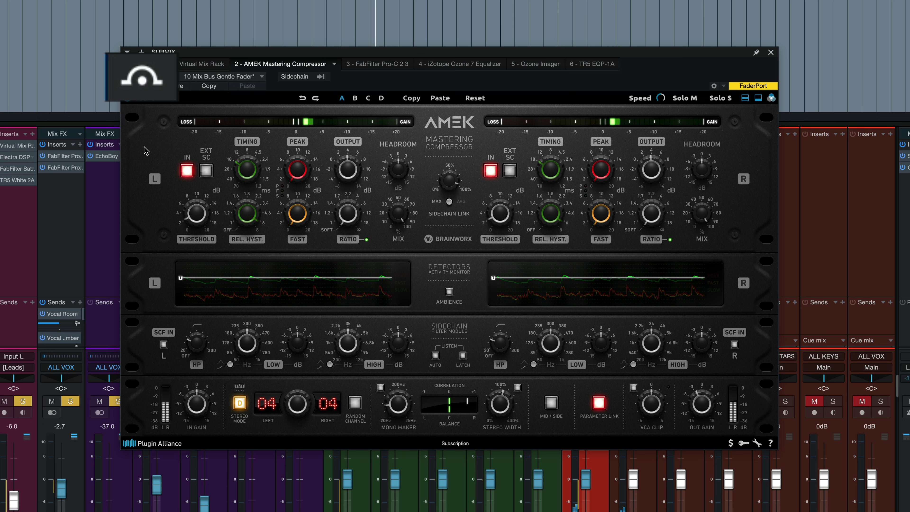
key("space")
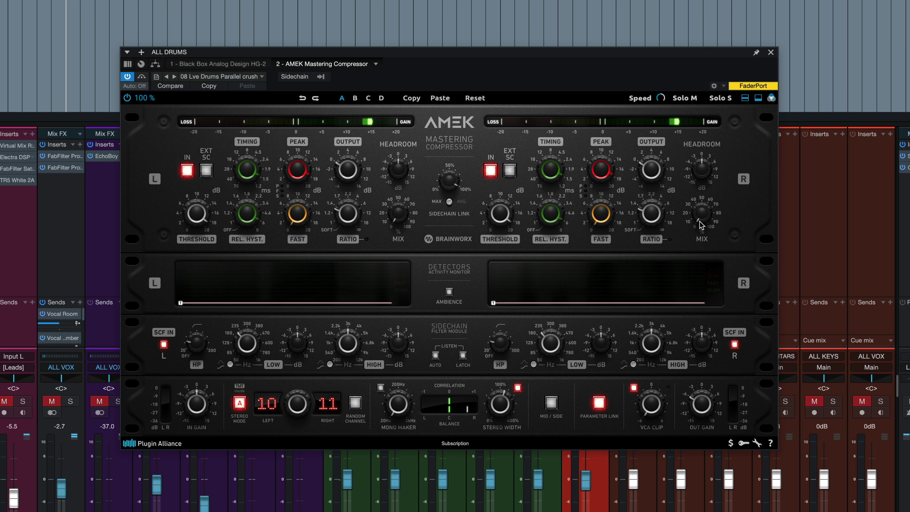
Raise the ALL DRUMS compressor's parallel Mix from 41% to about 62%
left_click(702, 203)
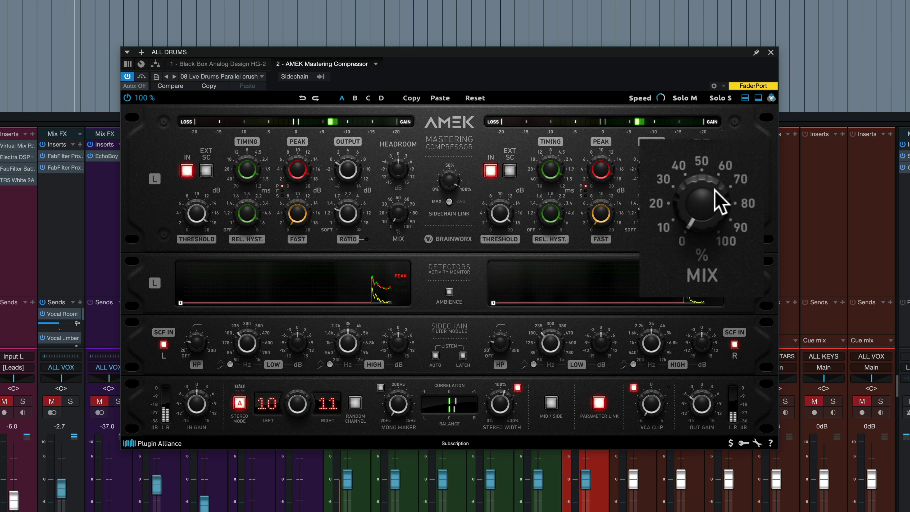
left_click_drag(712, 201, 713, 162)
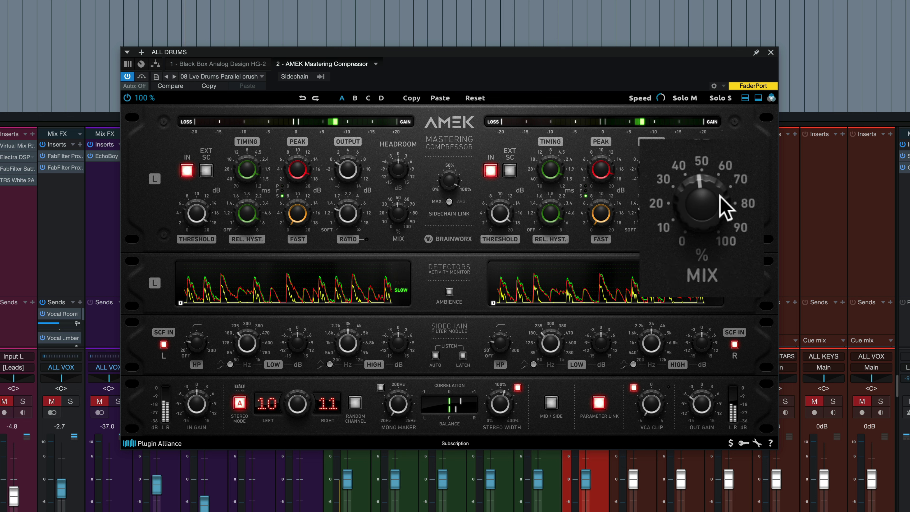
left_click(711, 226)
mouse_move(704, 212)
left_mouse_down()
mouse_move(709, 170)
mouse_move(711, 202)
left_mouse_up()
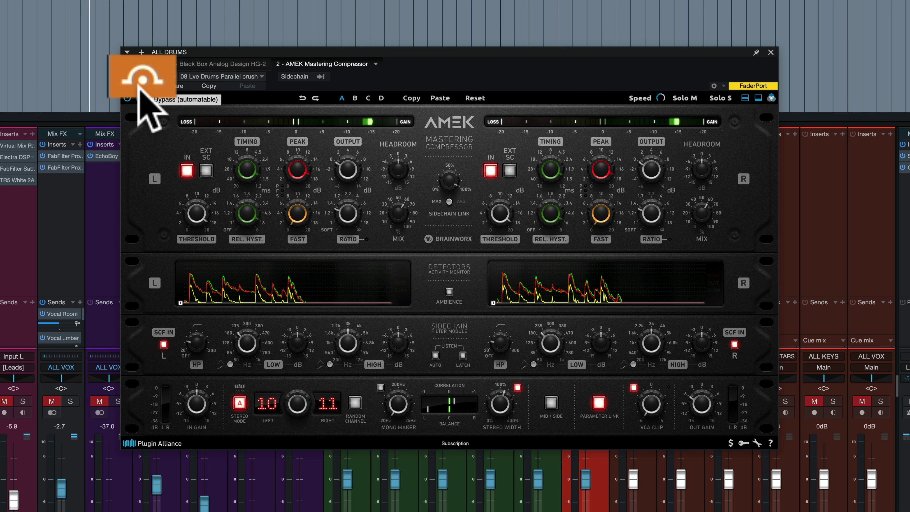
left_click(128, 98)
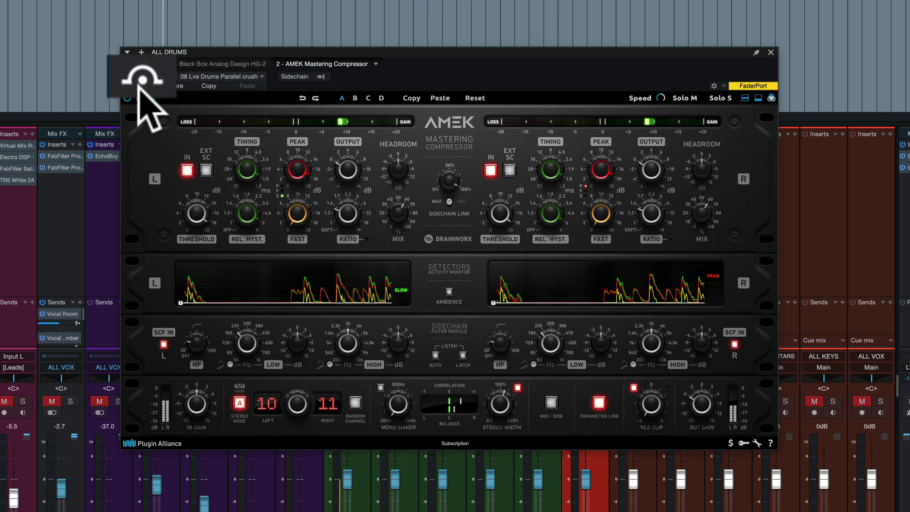
left_click(128, 98)
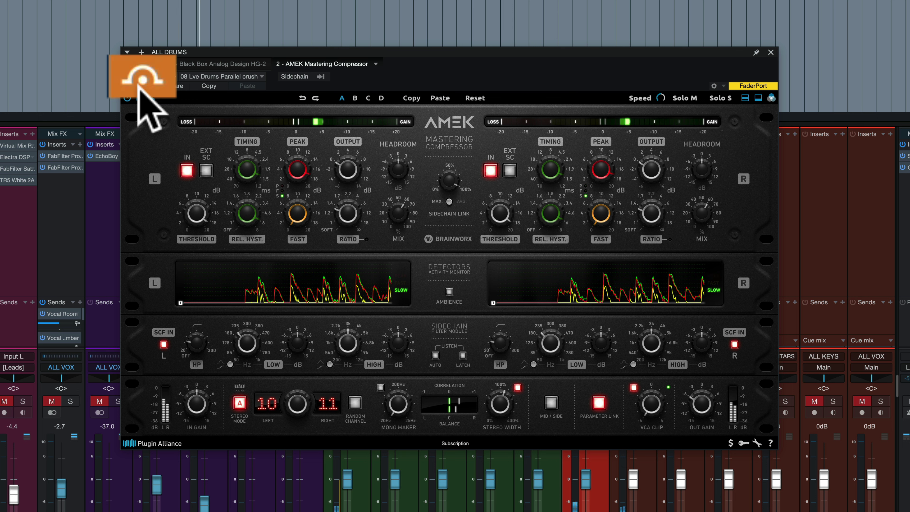
left_click(128, 98)
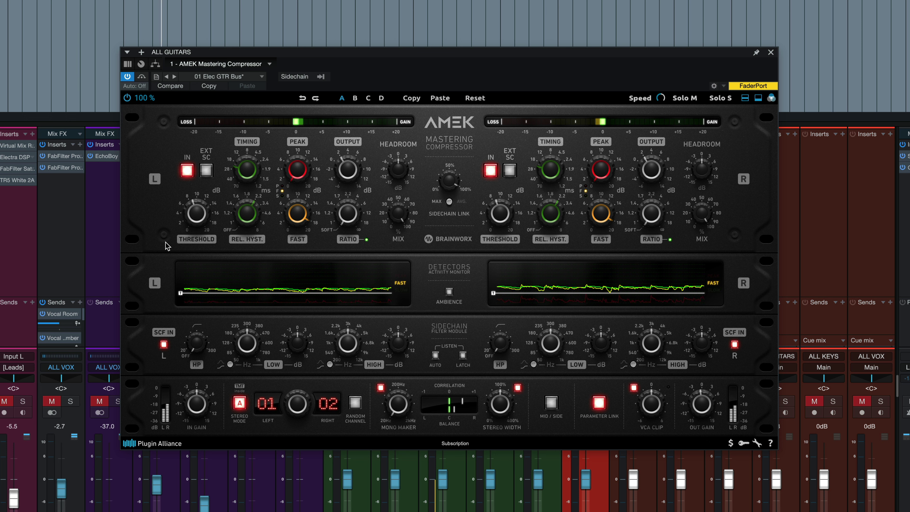
Move to the ALL KEYS compressor and adjust its left THRESHOLD knob
key("Right")
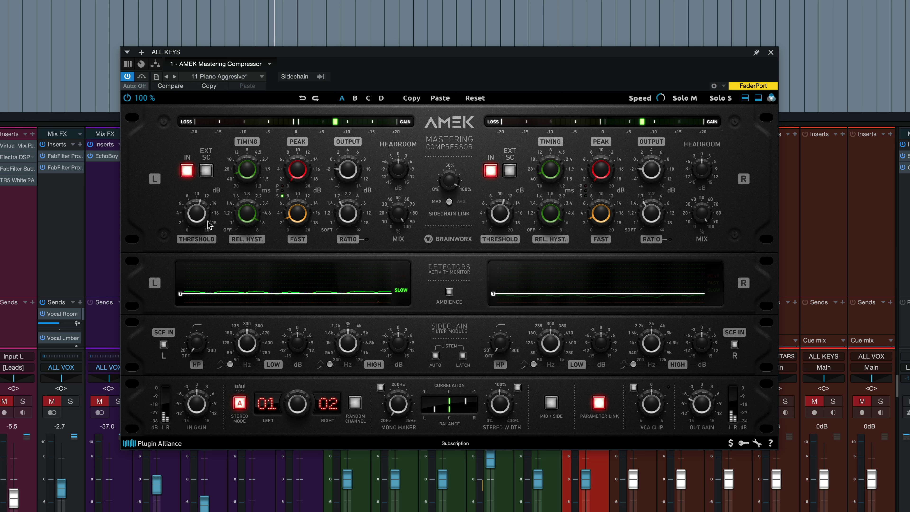
left_click_drag(200, 225, 198, 216)
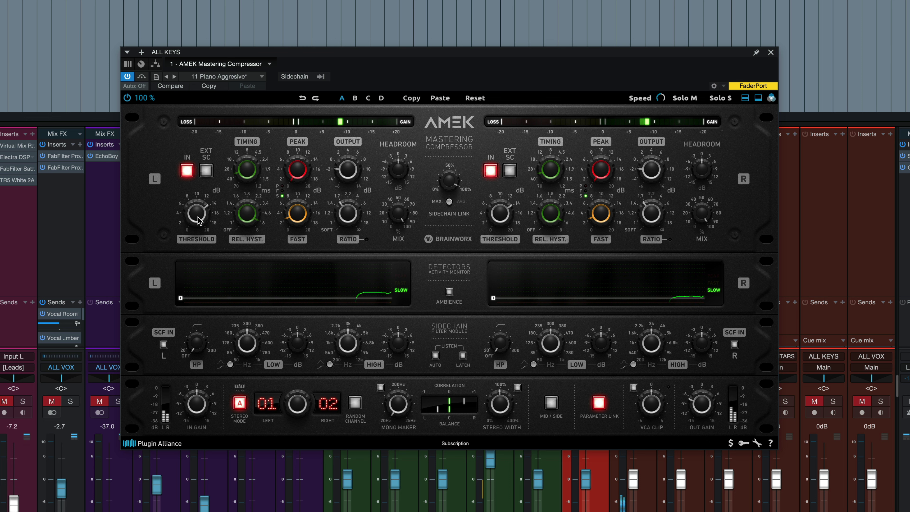